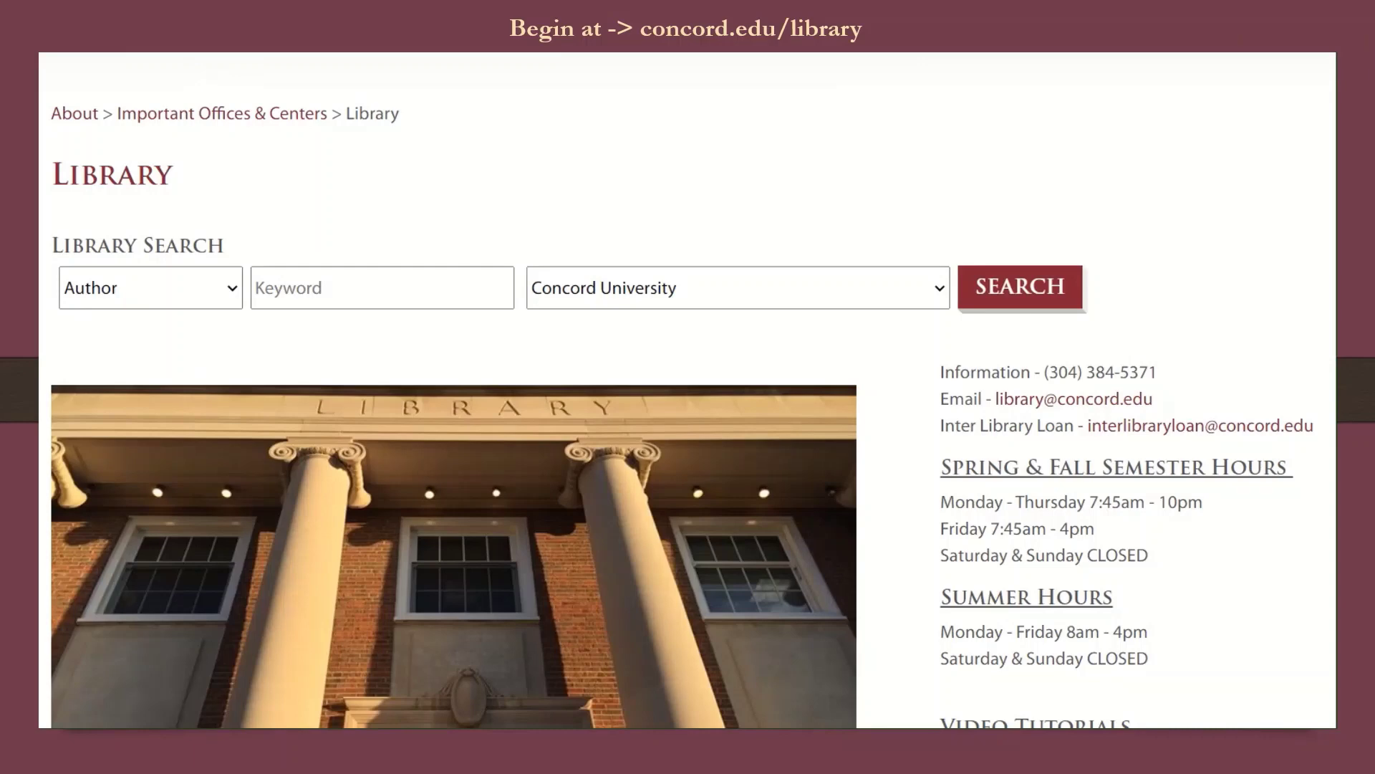
- Scroll down the Concord University Library page toward the Databases link
scroll(688, 391, "down", 7)
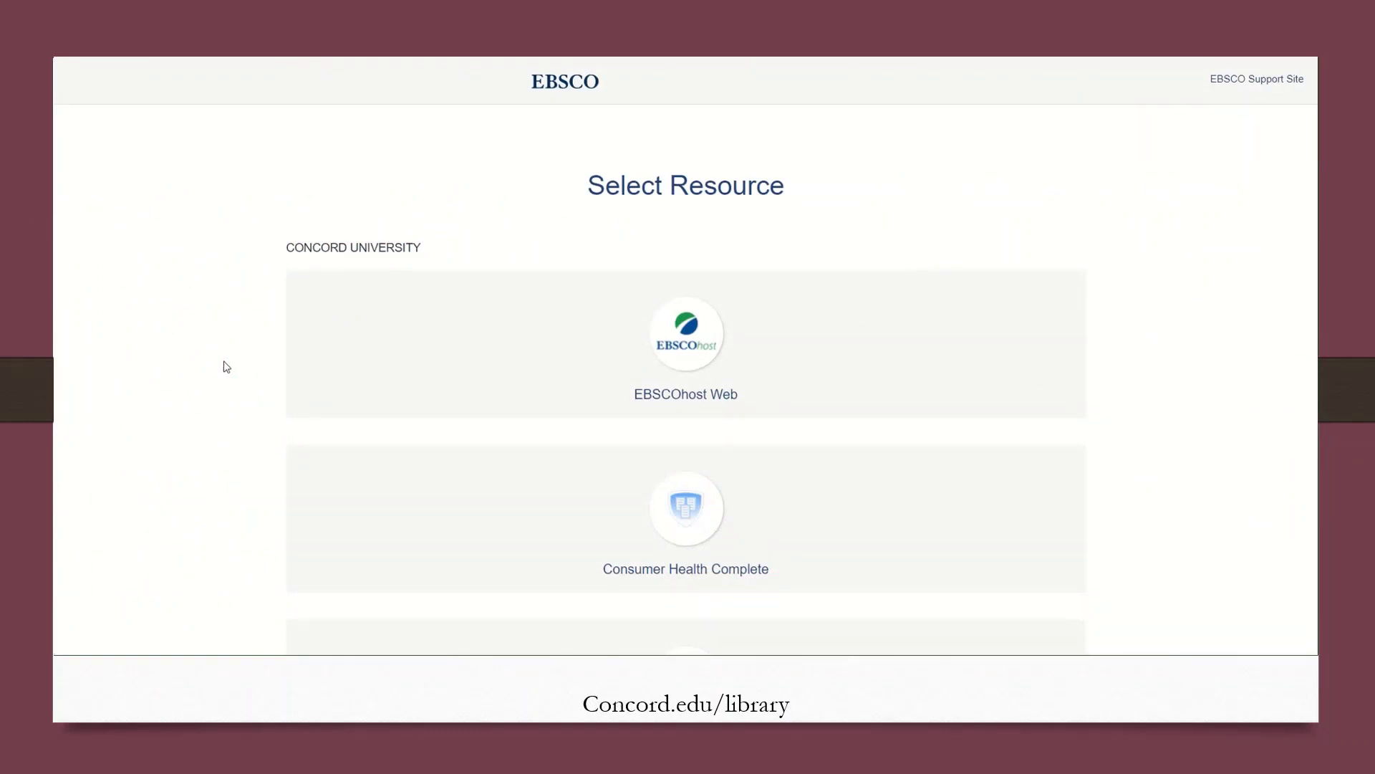
- Open EBSCOhost Web, select all databases on Choose Databases, and continue to searching
left_click(687, 401)
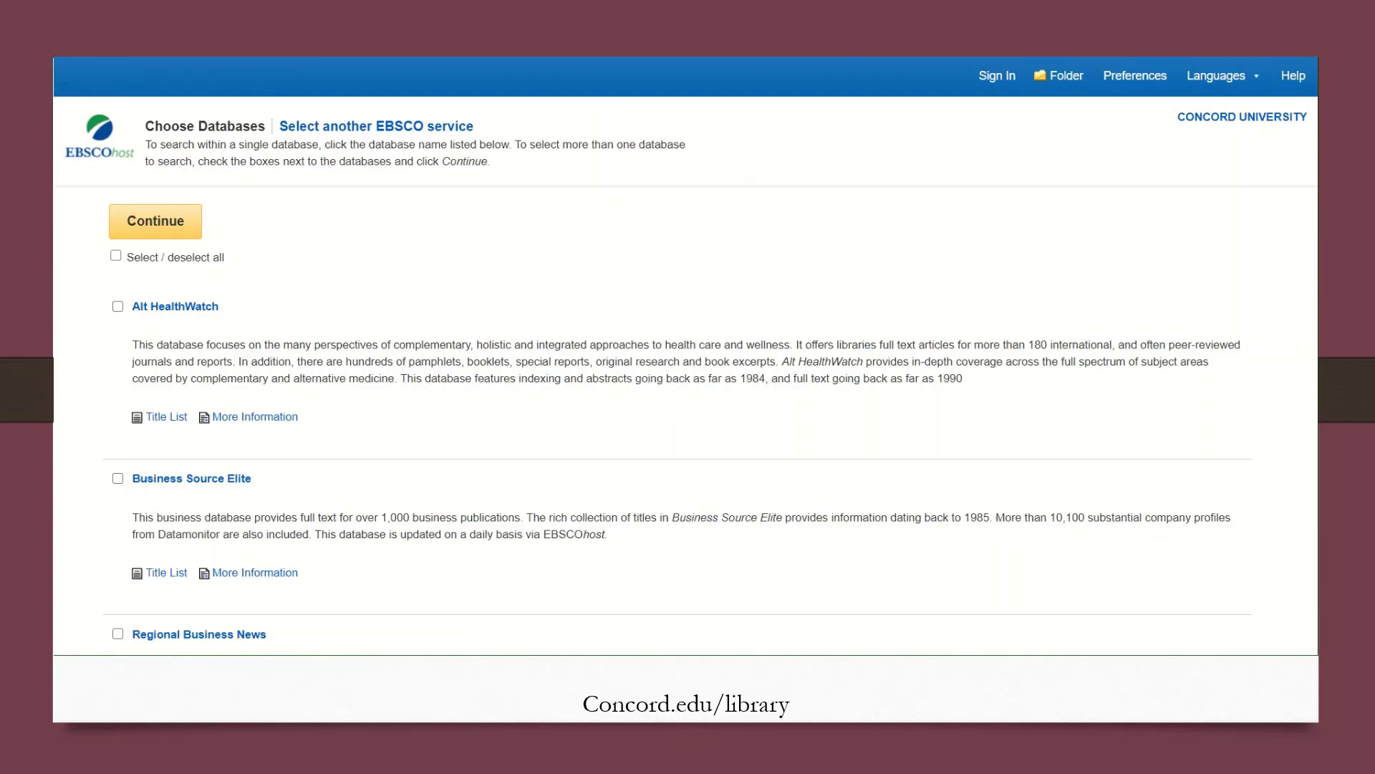
scroll(688, 358, "down", 10)
scroll(688, 358, "down", 8)
scroll(687, 358, "up", 20)
left_click(116, 257)
left_click(143, 232)
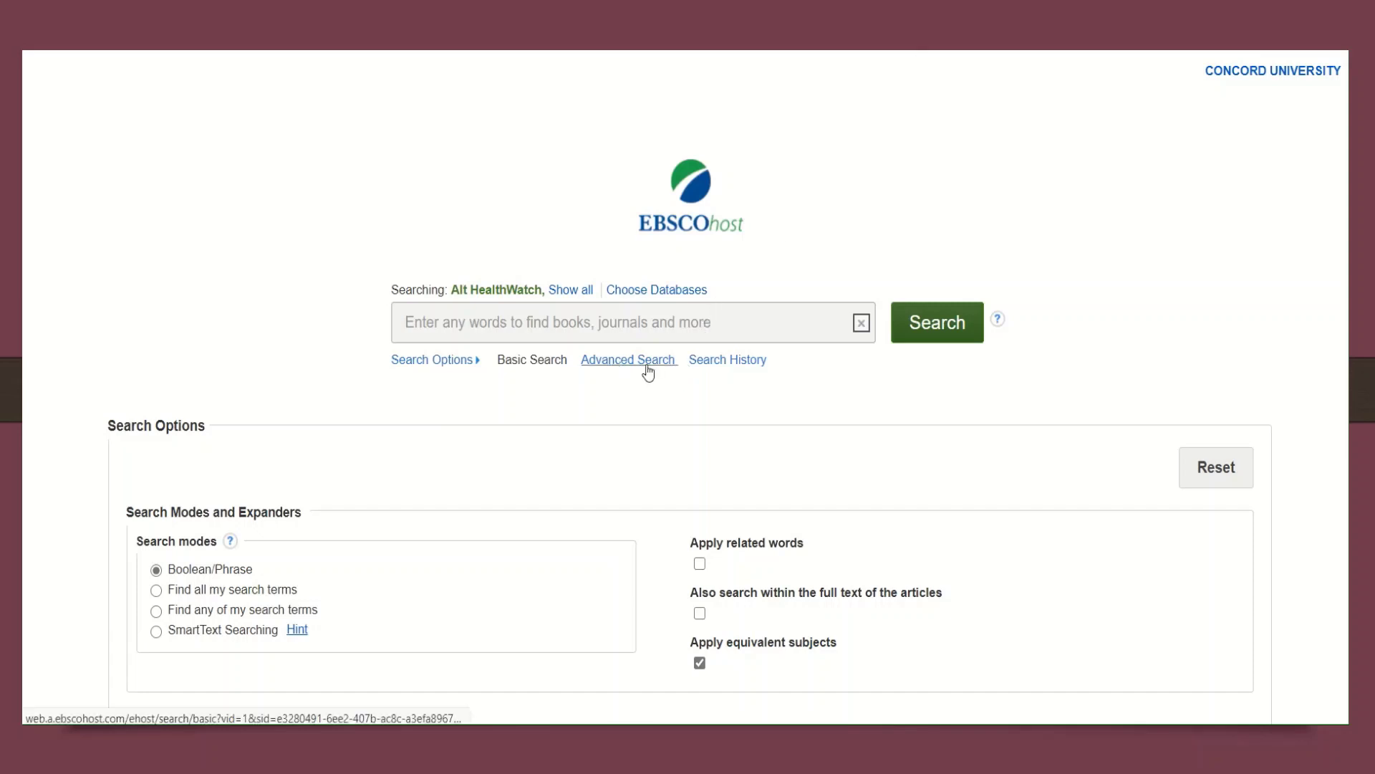
- Switch to Advanced Search, check the Select a Field options without choosing one, and focus the first row
left_click(624, 368)
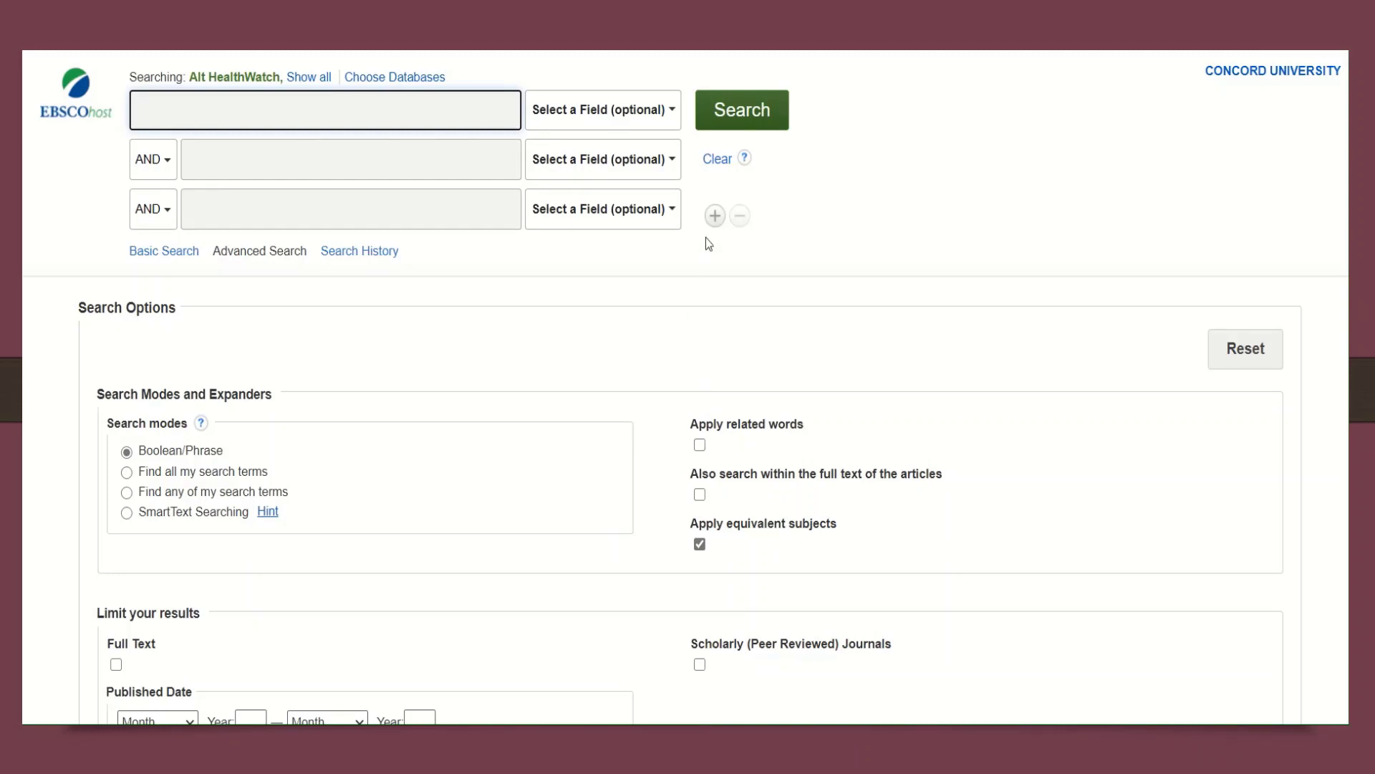
left_click(672, 122)
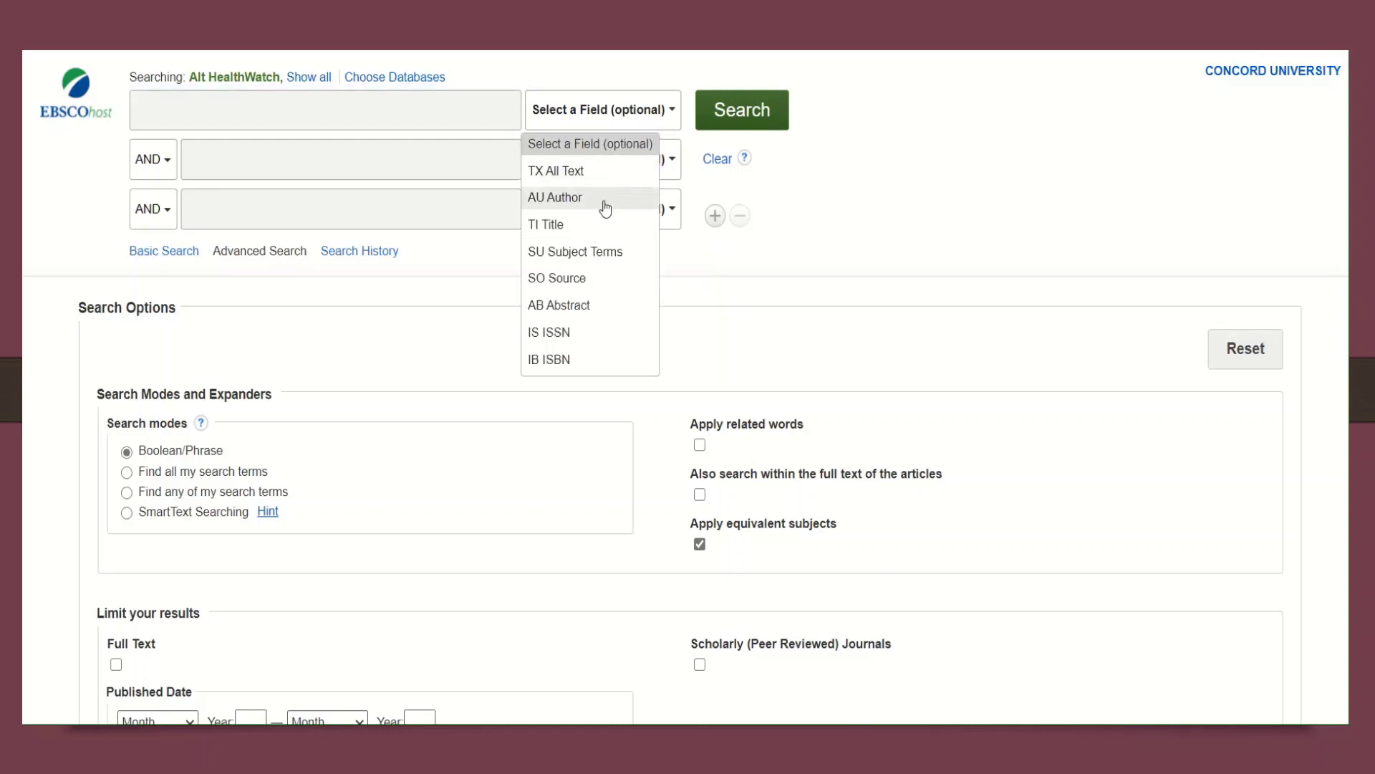
left_click(628, 122)
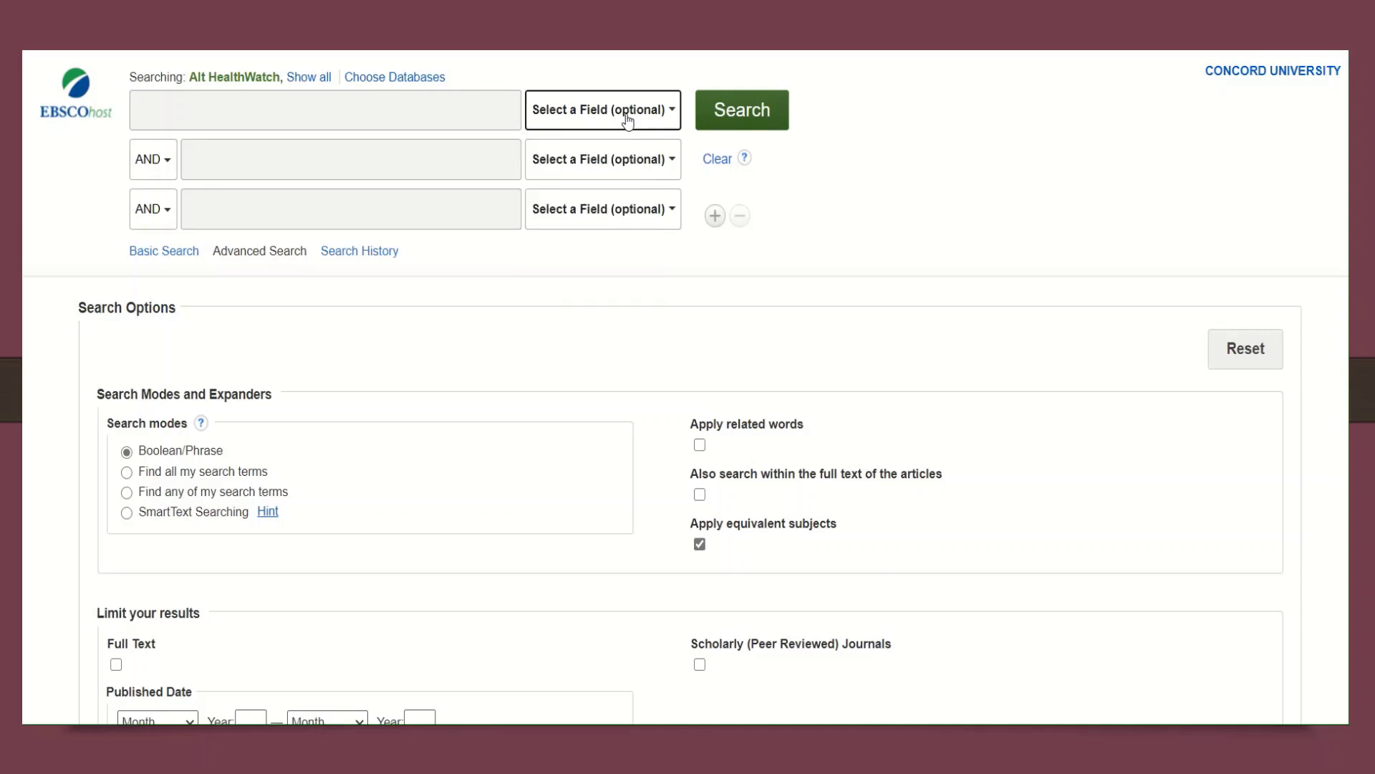
left_click(368, 110)
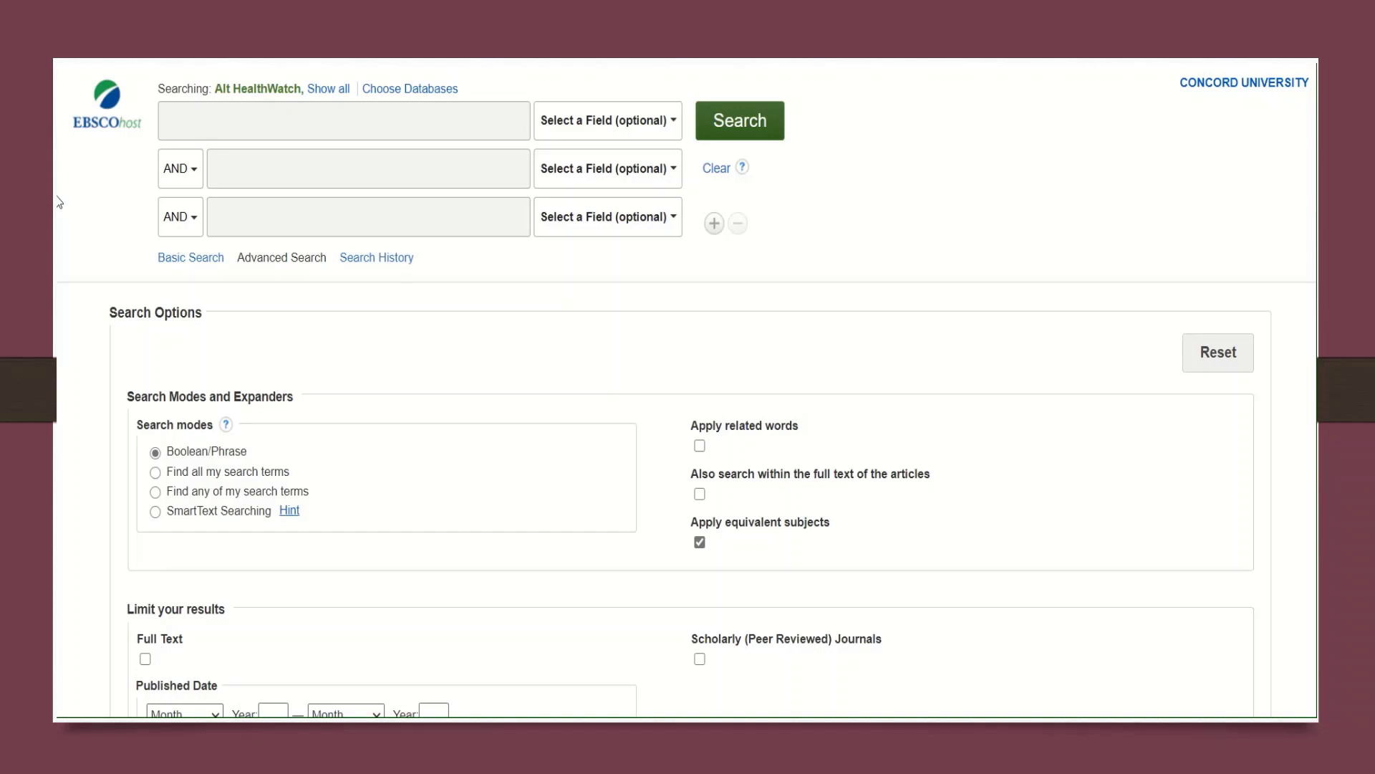
- Search for the 'gun violence' autocomplete suggestion with the Full Text and Scholarly limiters left off
left_click(189, 127)
type("gun")
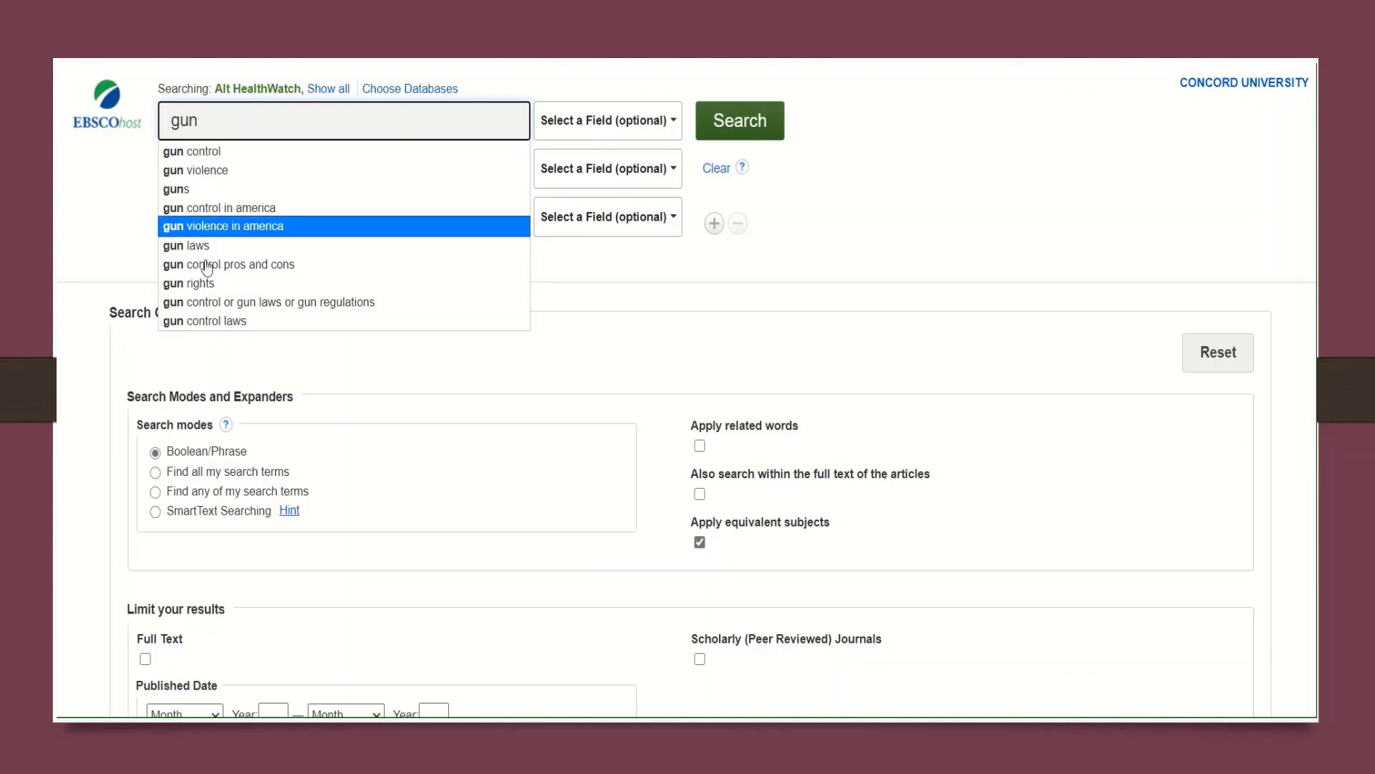
left_click(216, 184)
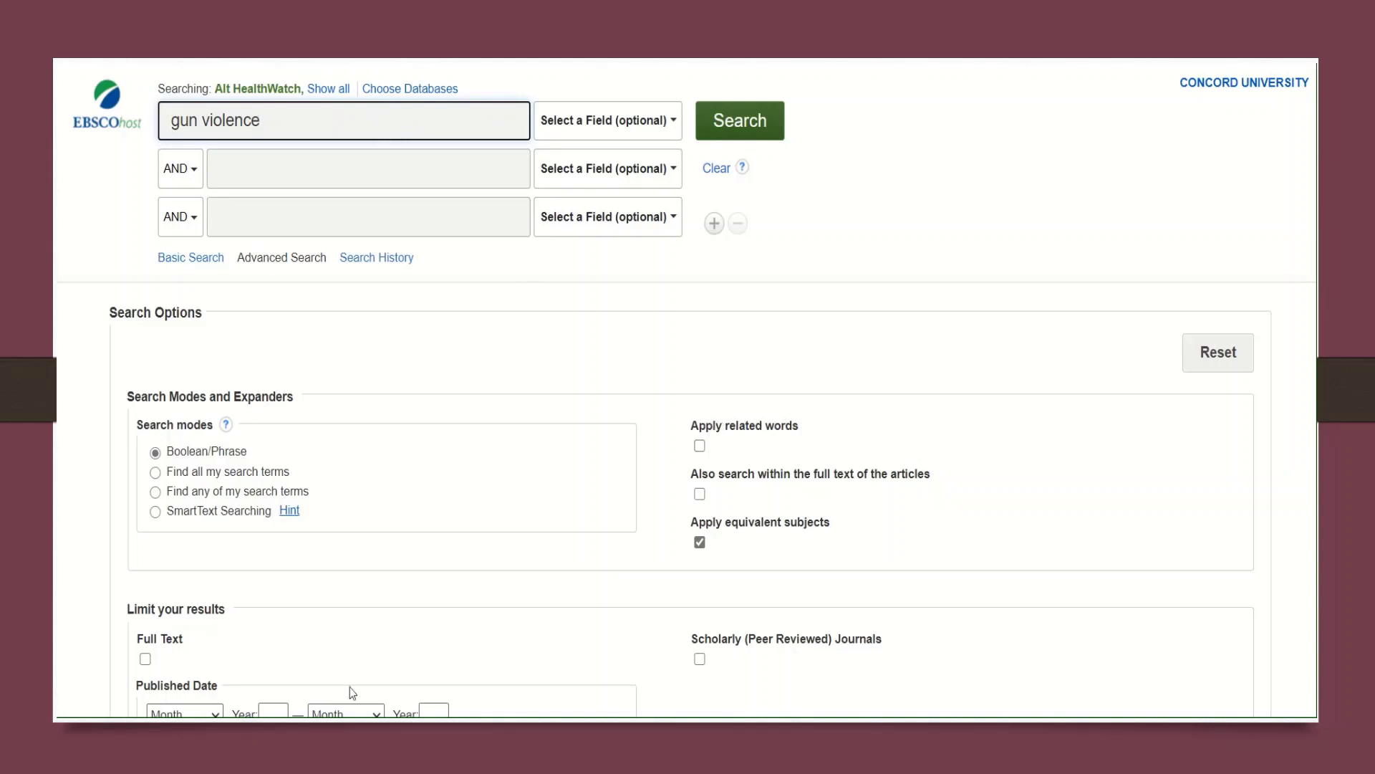
left_click(147, 661)
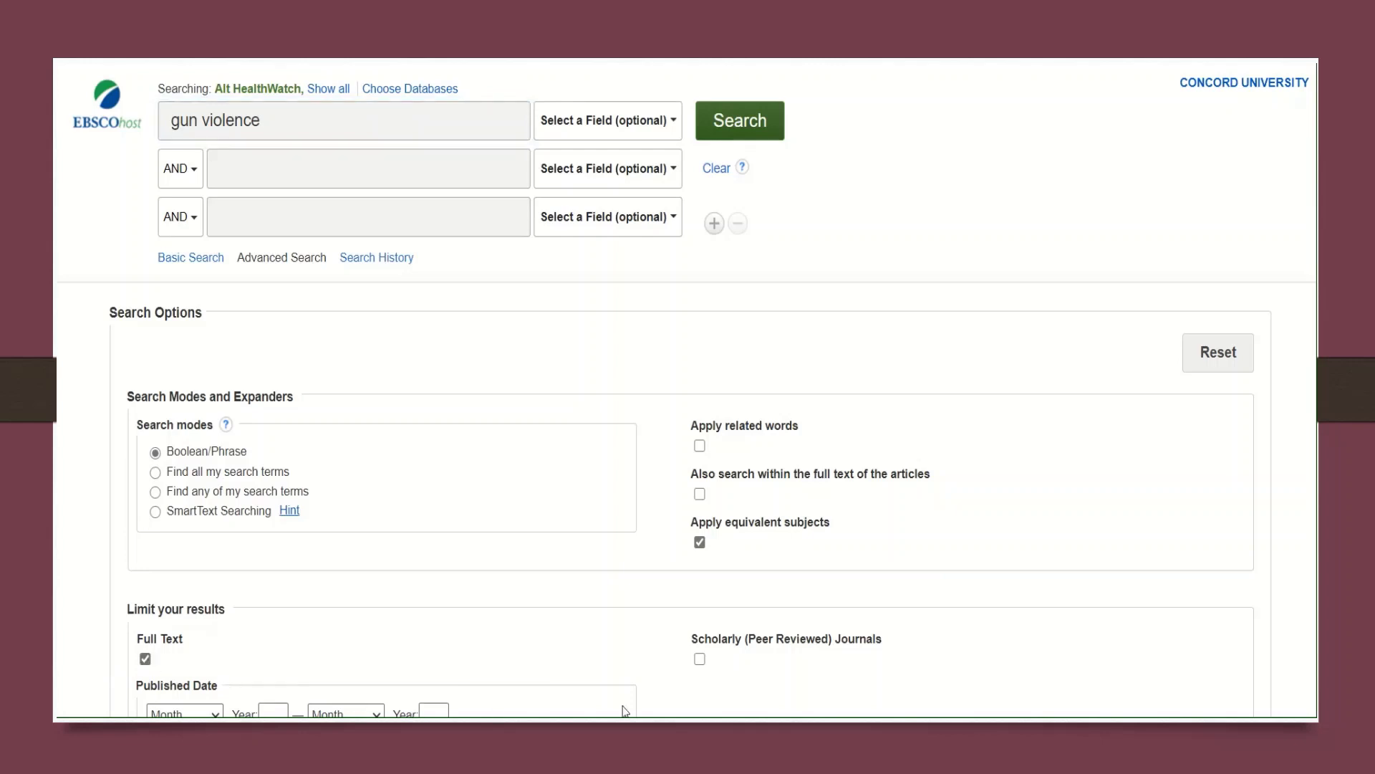
left_click(701, 660)
left_click(699, 659)
left_click(146, 659)
left_click(730, 127)
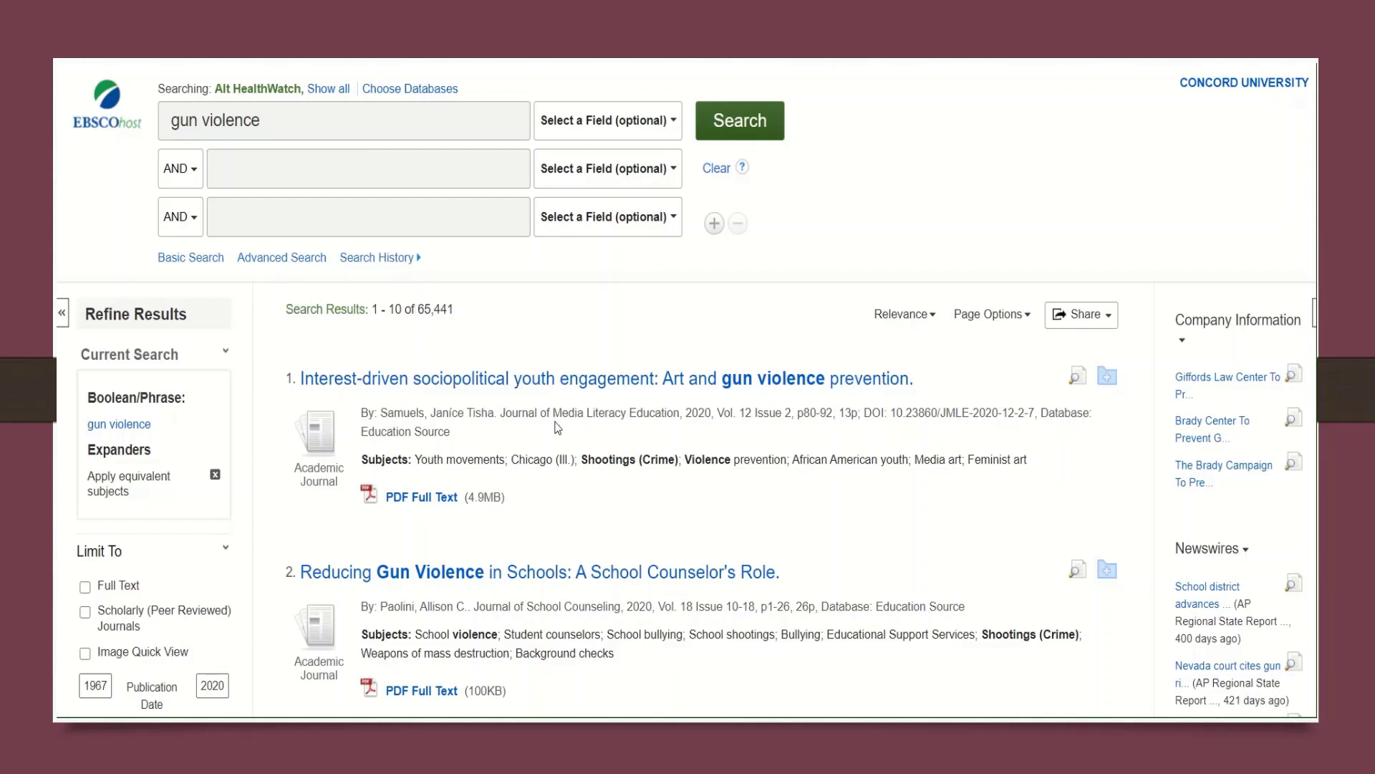
- Tick Full Text under Limit To in the Refine Results sidebar
scroll(557, 427, "down", 2)
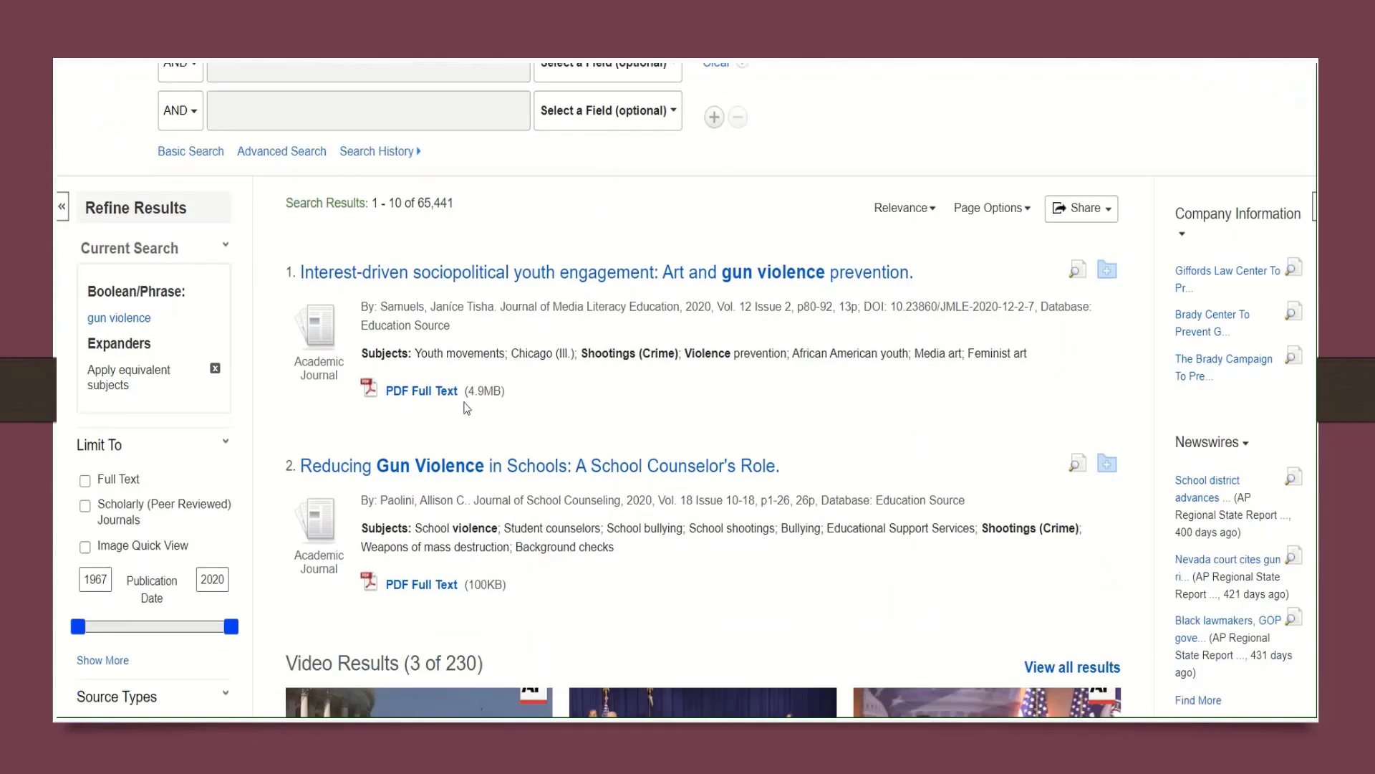
left_click_drag(191, 208, 84, 208)
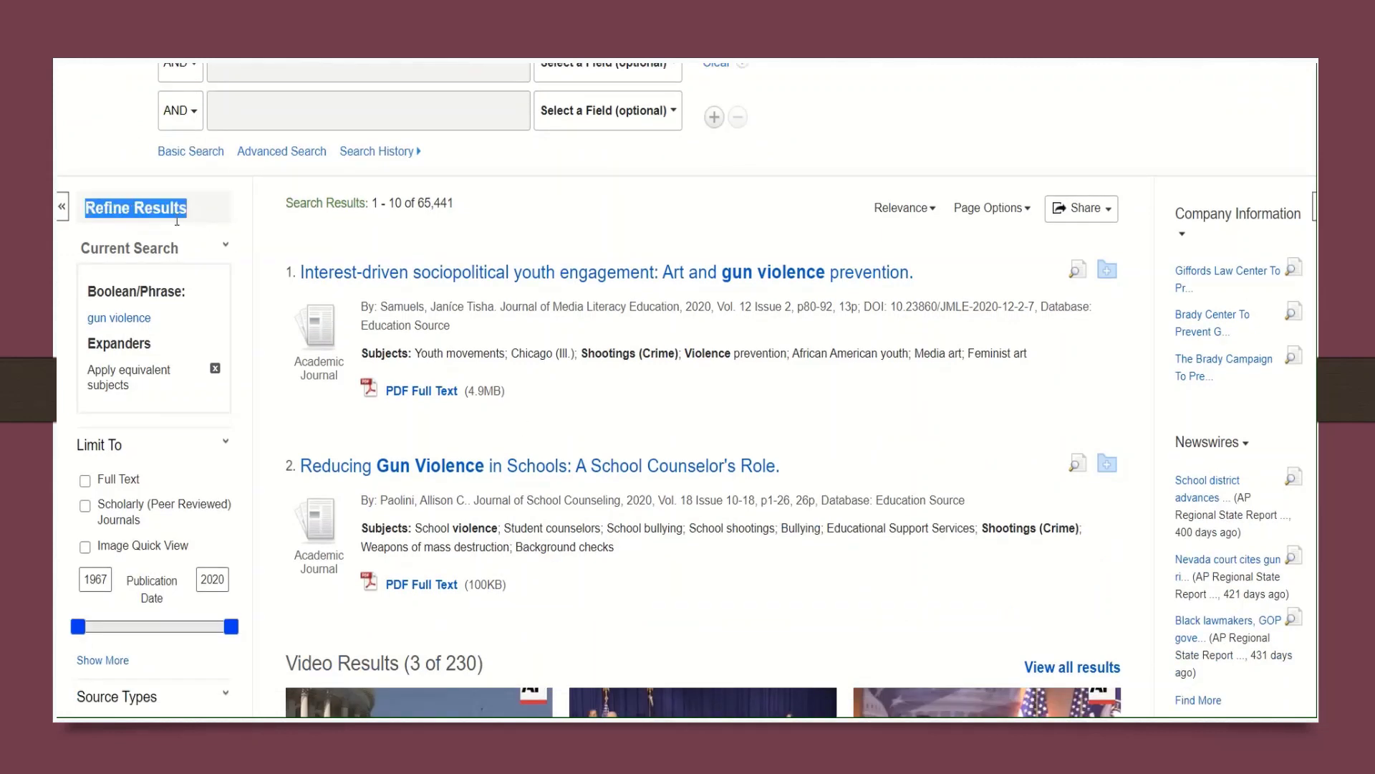
left_click(236, 234)
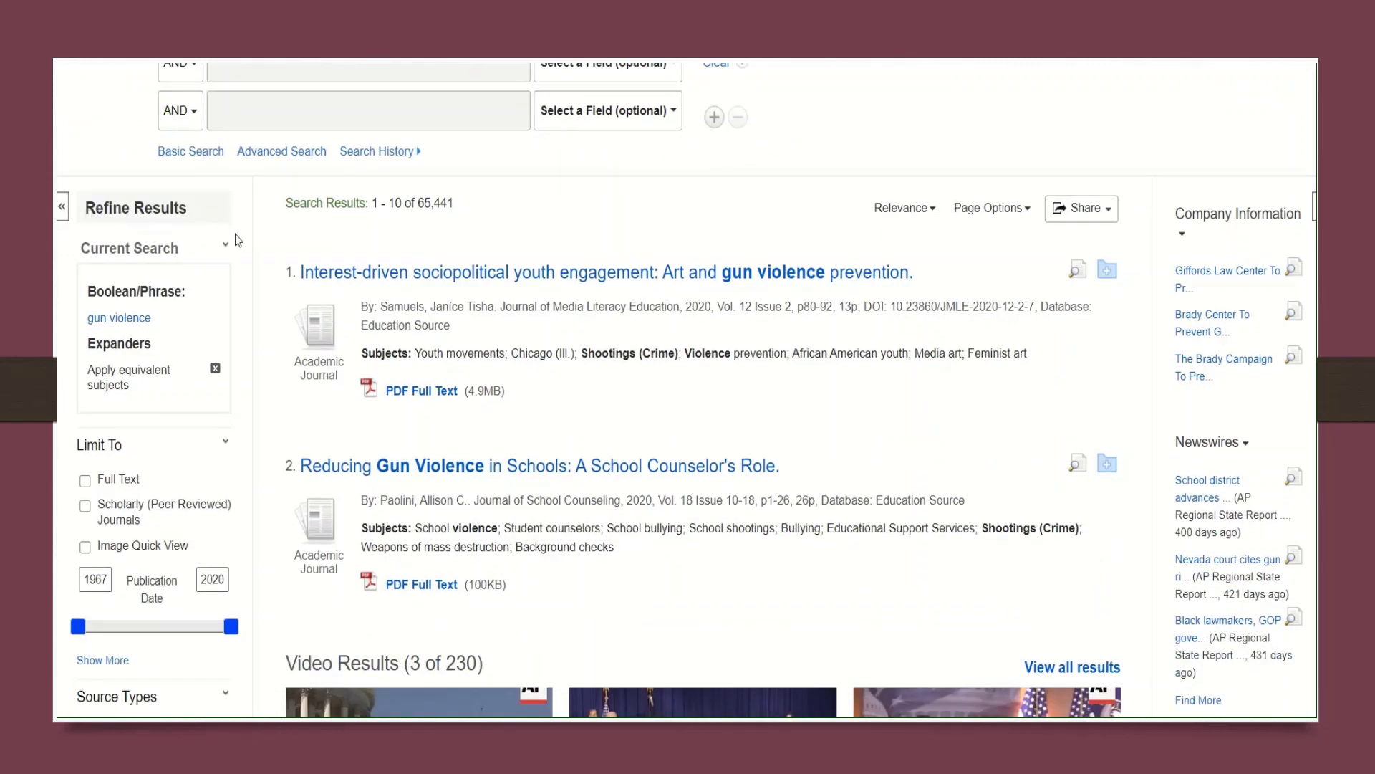
scroll(130, 408, "down", 2)
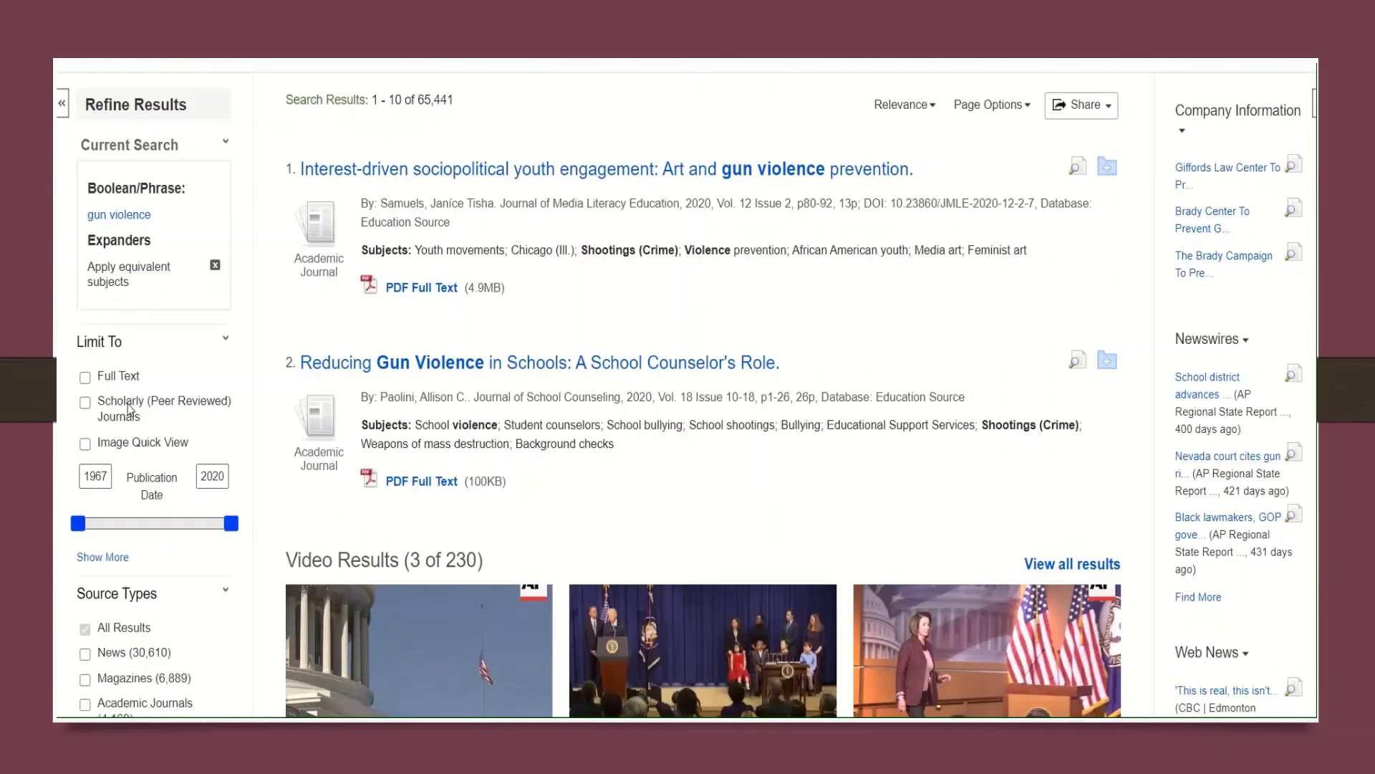
scroll(130, 407, "down", 2)
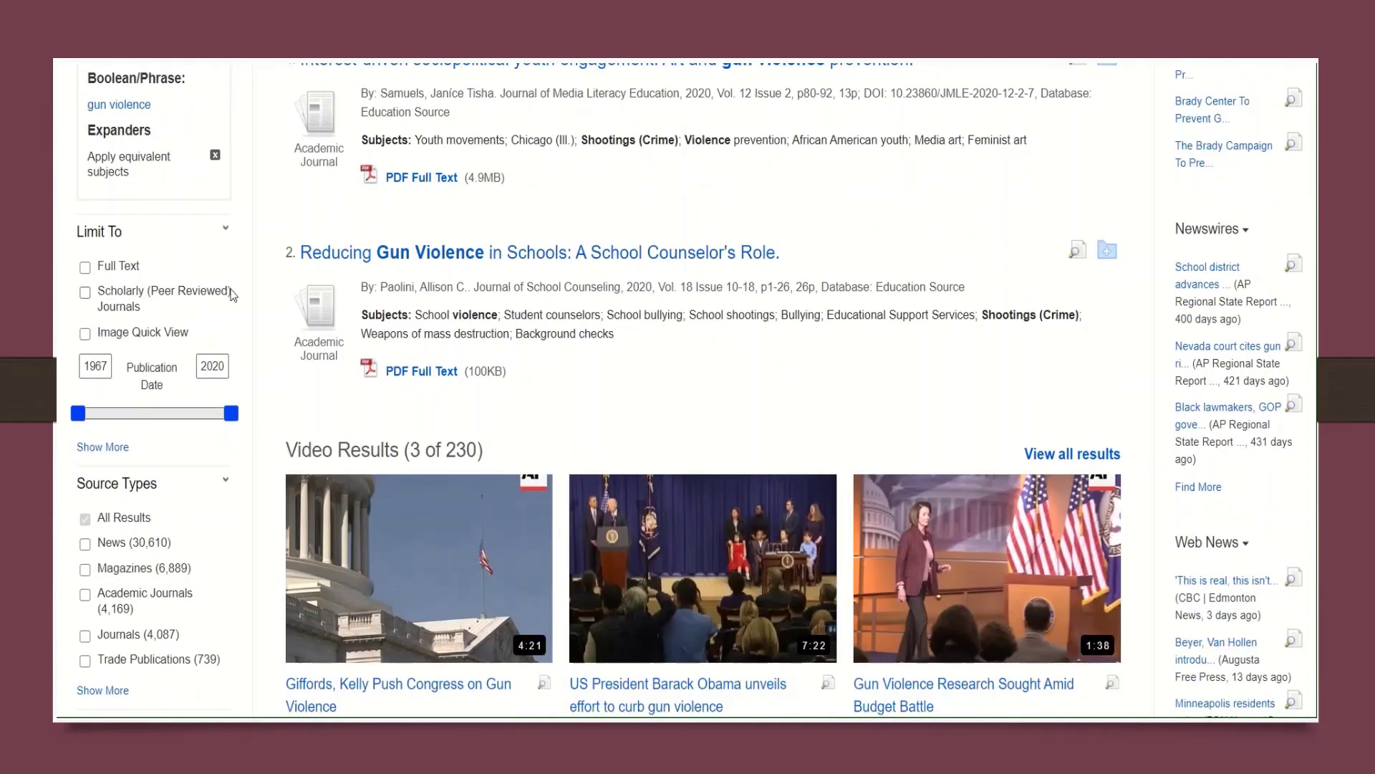
left_click(85, 268)
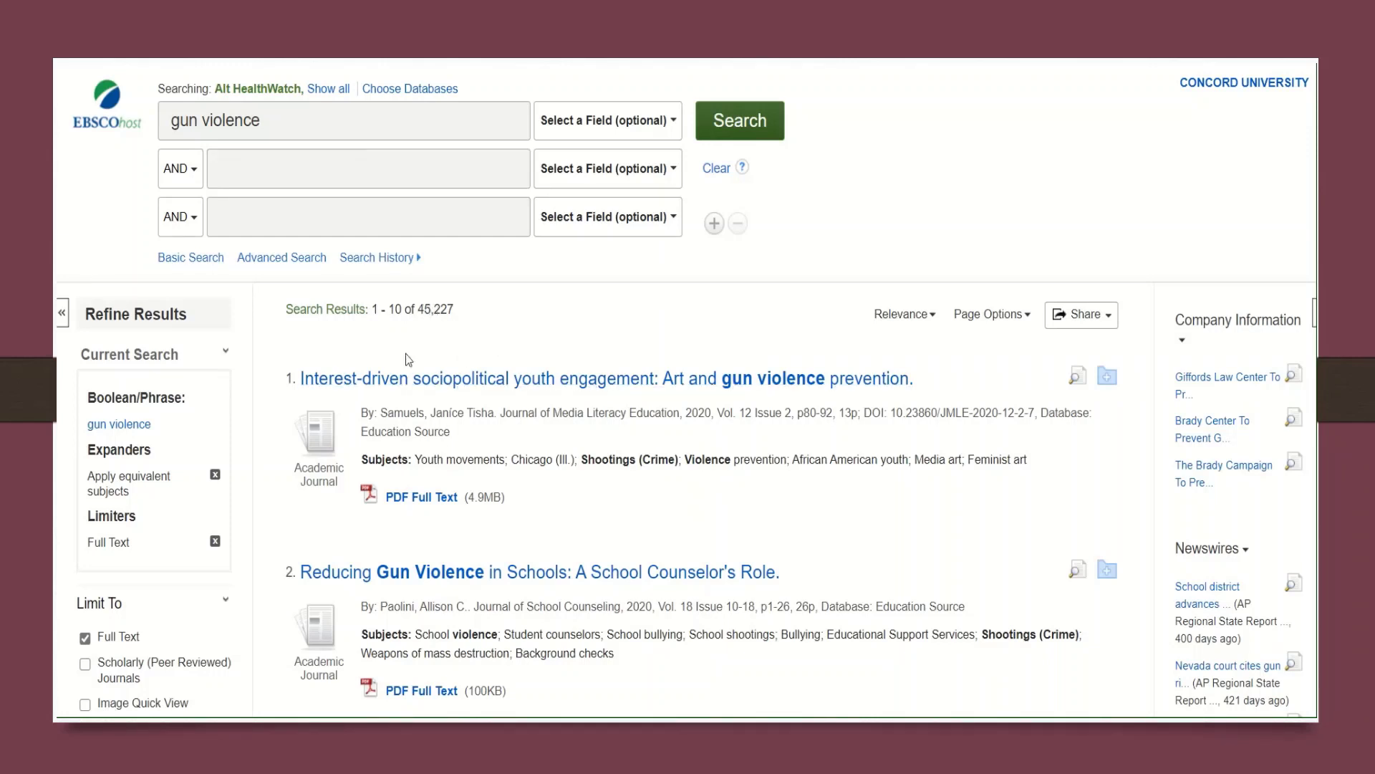
- Add the Scholarly (Peer Reviewed) Journals limiter and move the Publication Date start to 2015
scroll(406, 360, "down", 4)
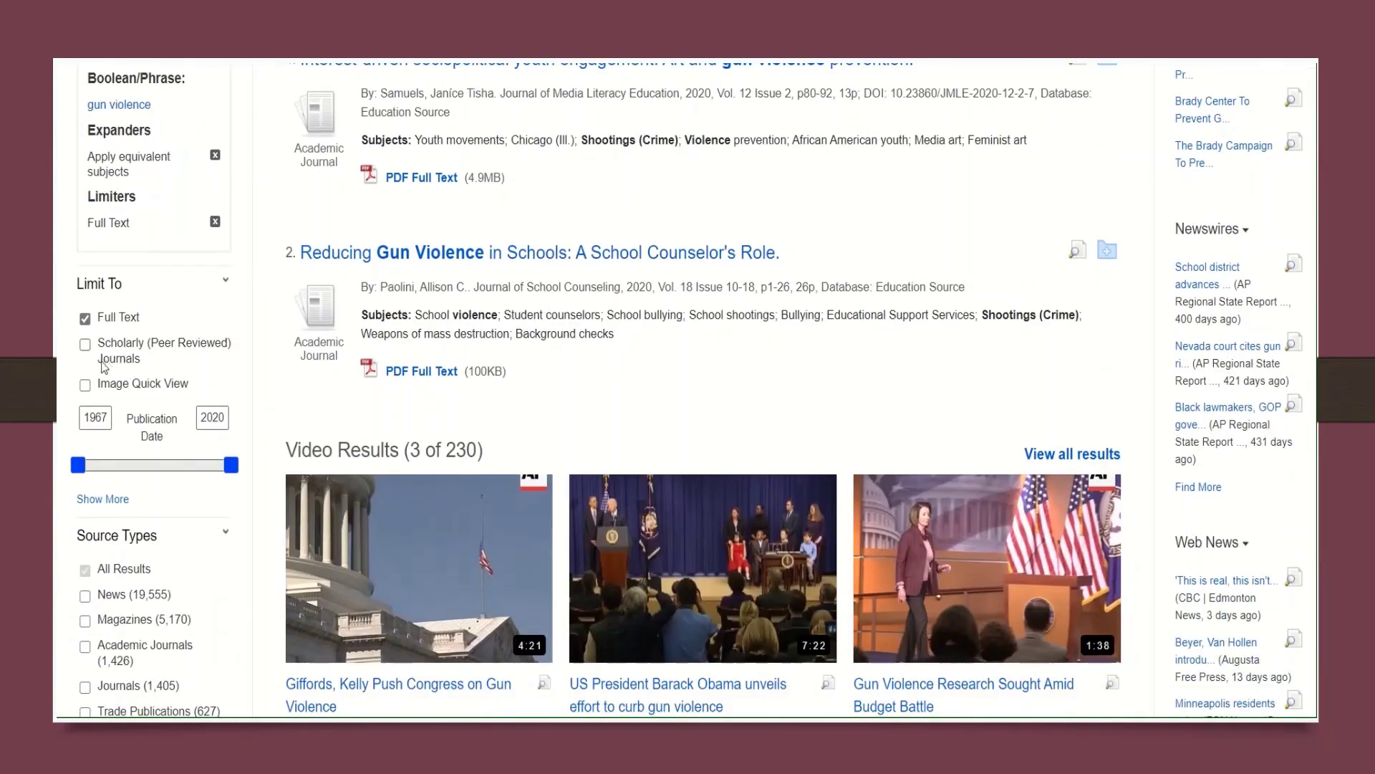
left_click(85, 345)
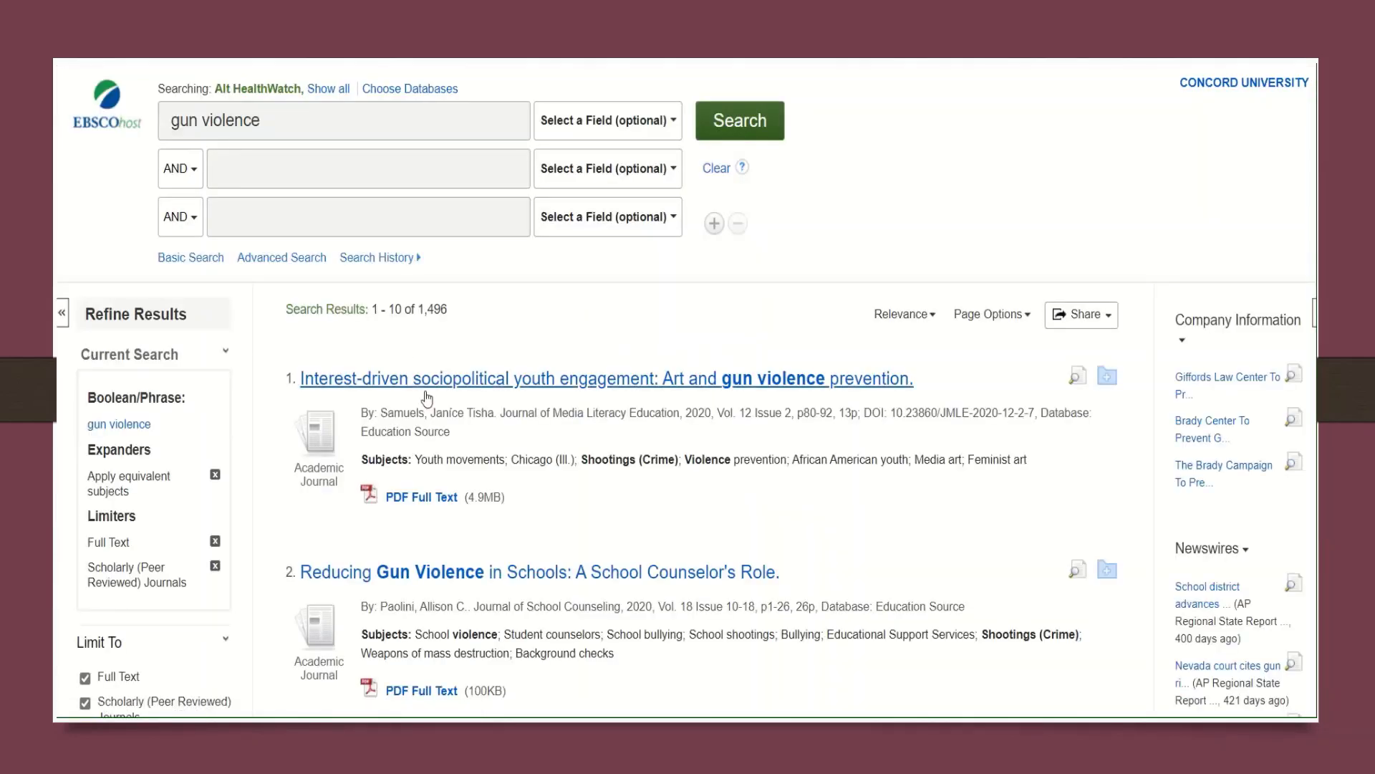
scroll(429, 401, "down", 5)
scroll(430, 407, "down", 1)
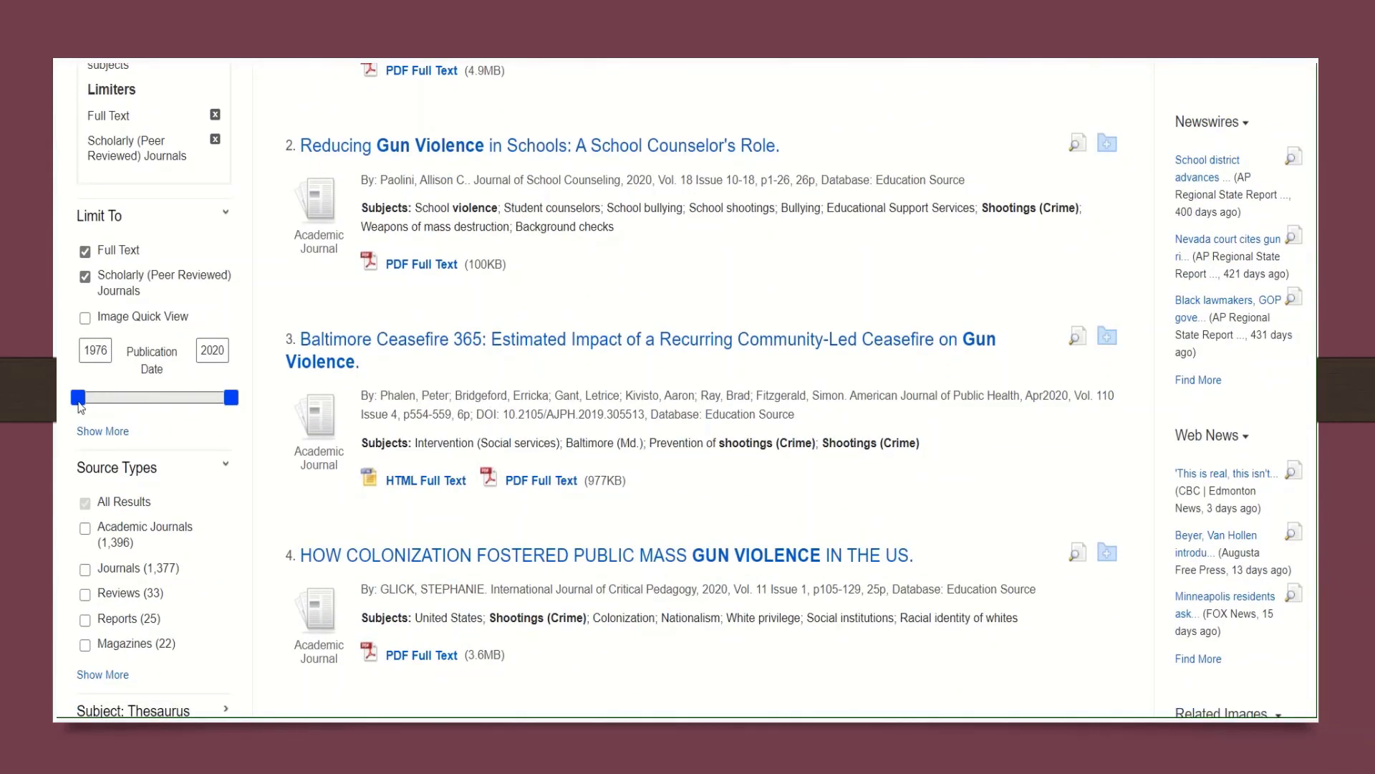
double_click(101, 351)
left_click(79, 398)
left_click_drag(79, 398, 217, 410)
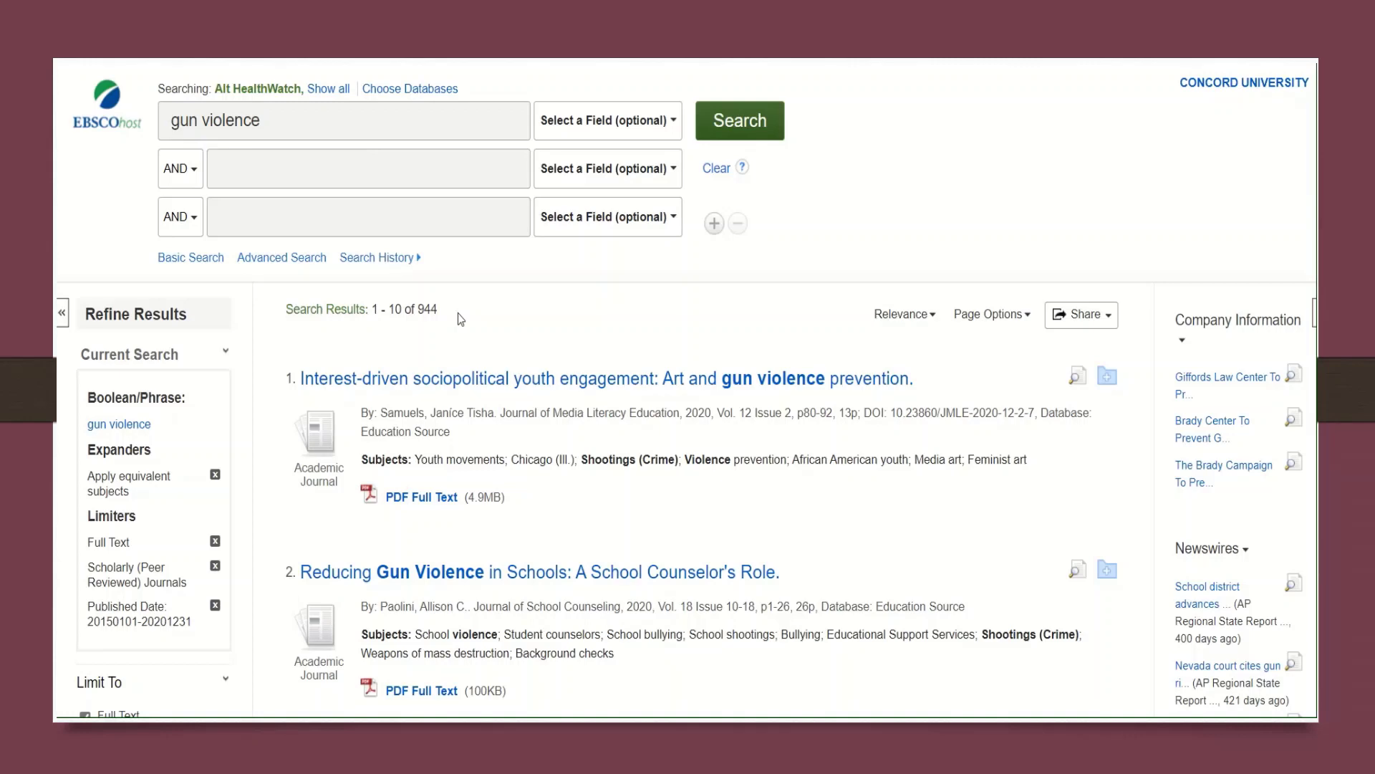
- Scroll the results down to result 3, Baltimore Ceasefire 365
scroll(458, 317, "down", 5)
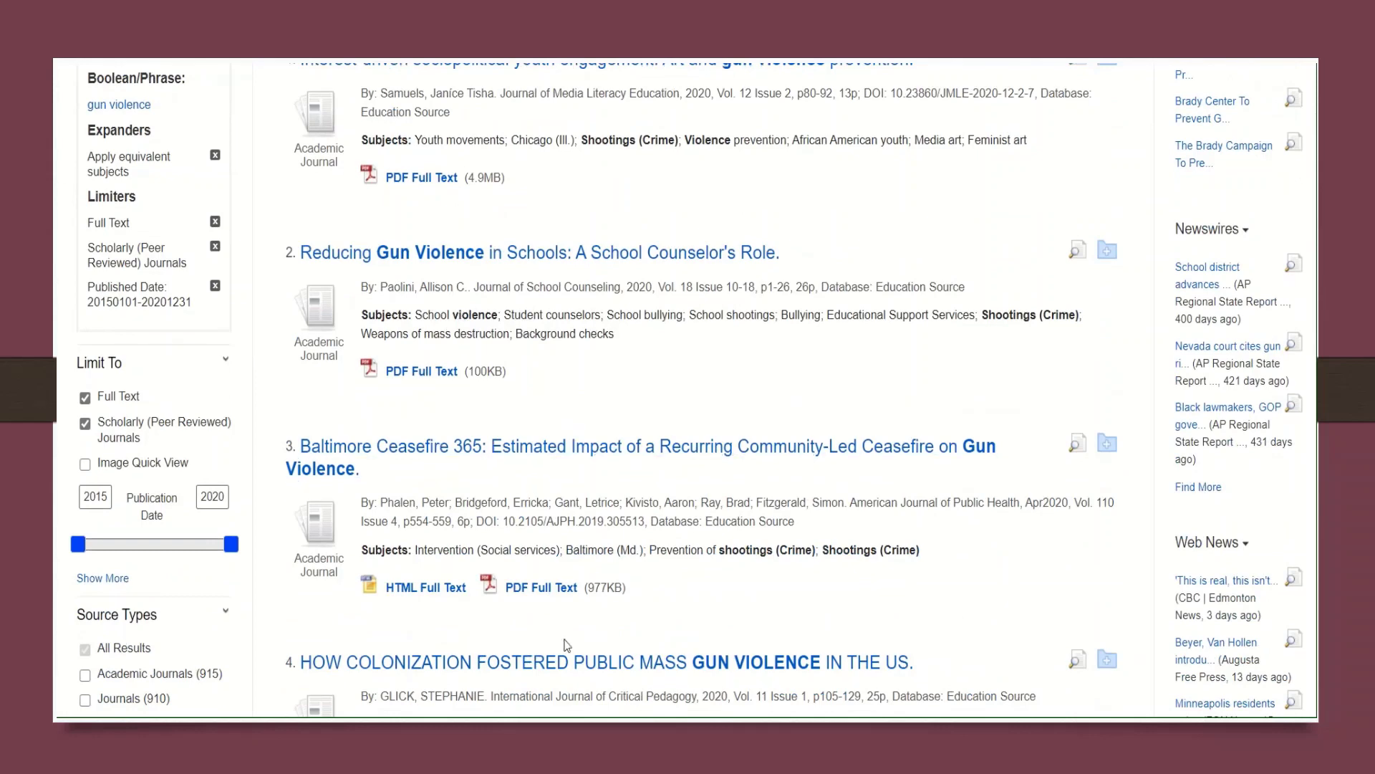
scroll(426, 570, "down", 2)
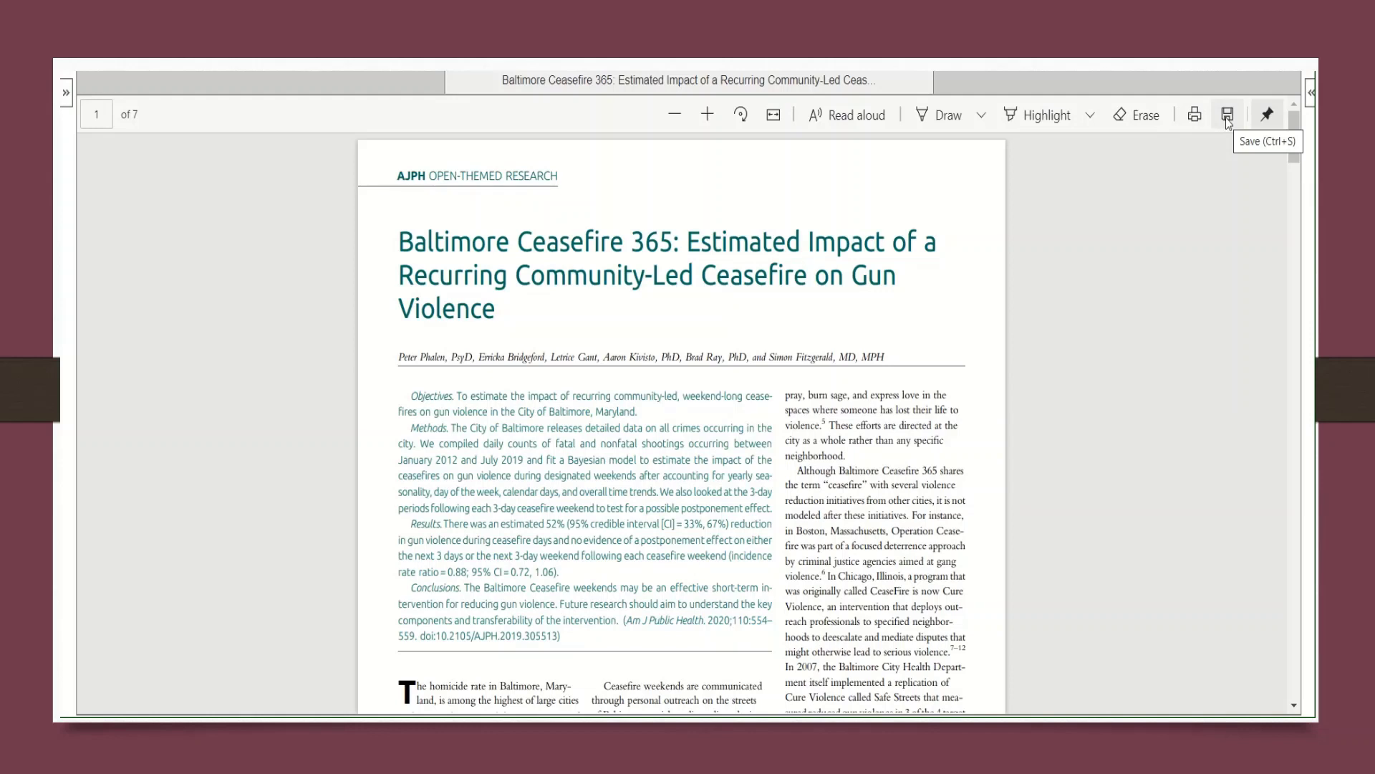
- Open the E-mail form for the Baltimore Ceasefire article, leaving the sender unchanged, and focus the recipient field
left_click(1310, 94)
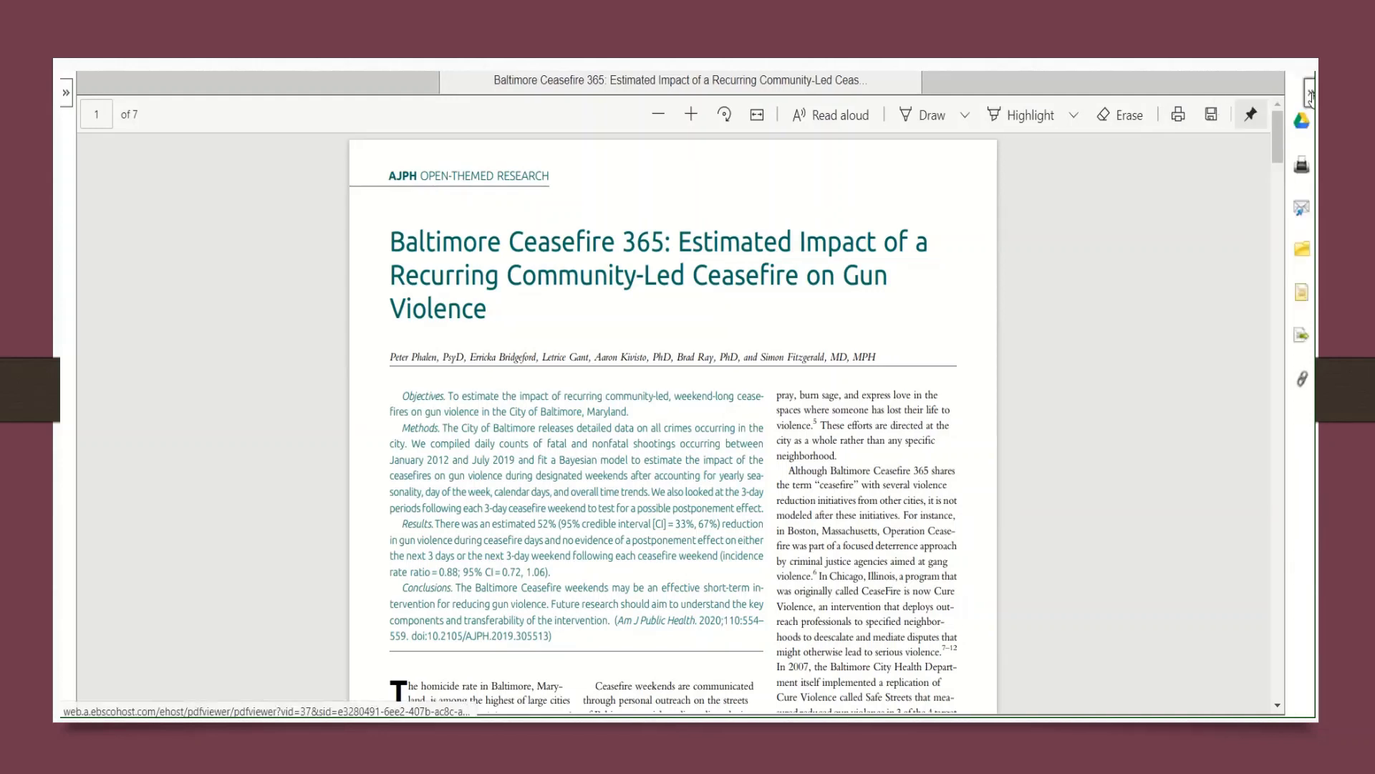
left_click(1302, 210)
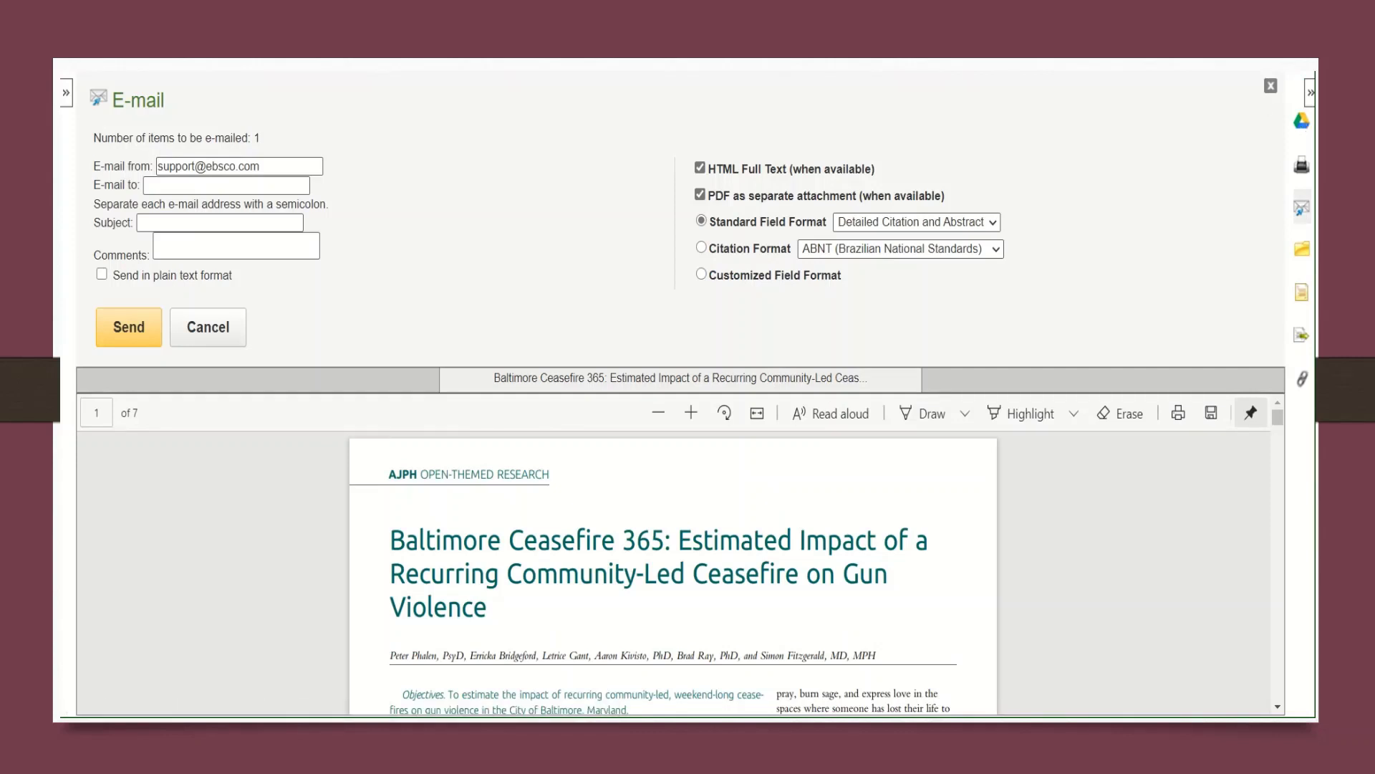
left_click_drag(264, 166, 140, 166)
left_click(408, 188)
left_click(292, 185)
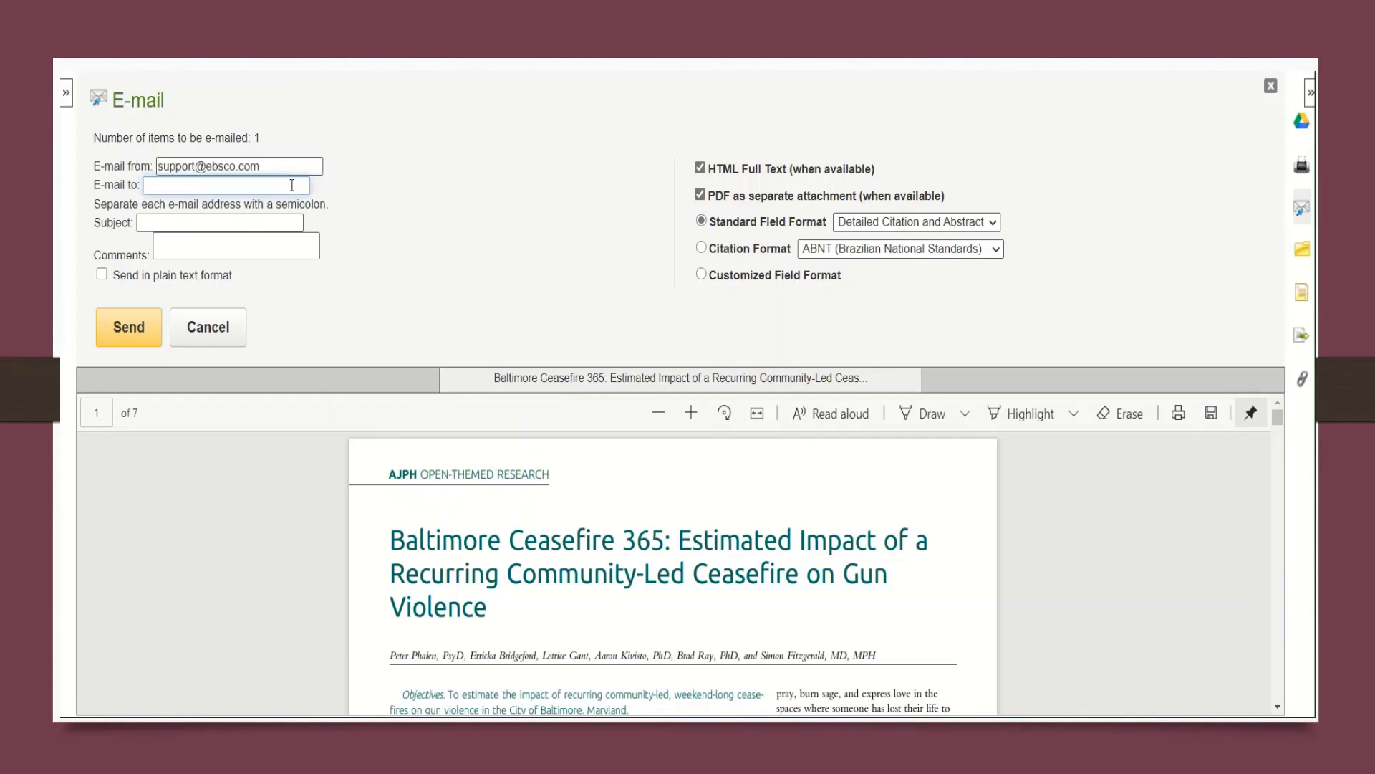